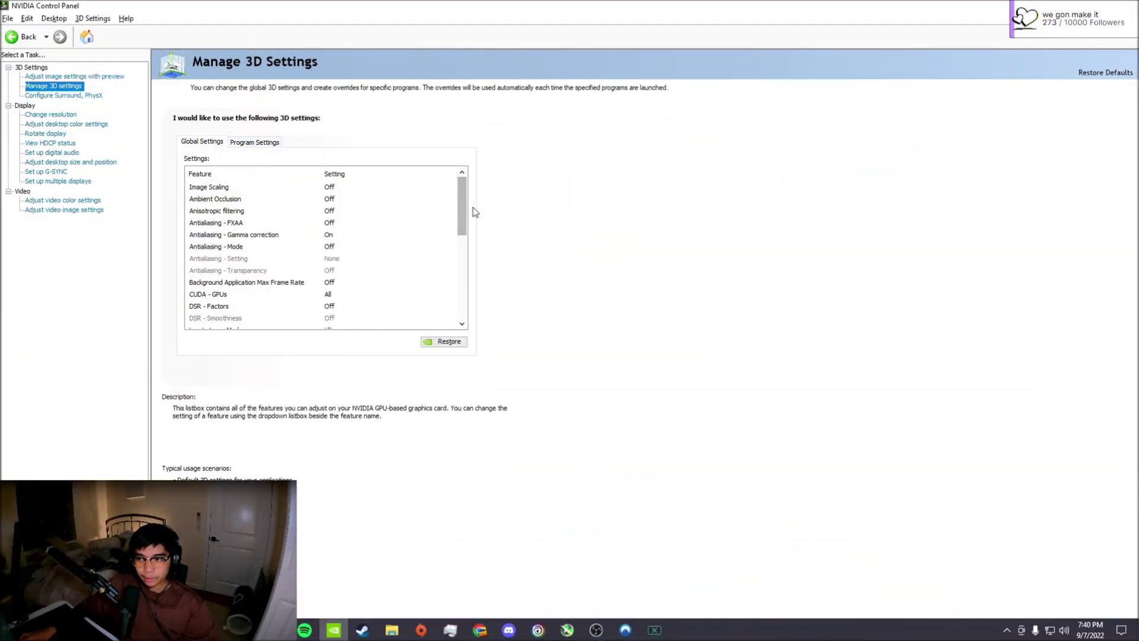
Set Low Latency Mode to Ultra in Manage 3D Settings' global settings
scroll(467, 209, "down", 2)
left_click(225, 272)
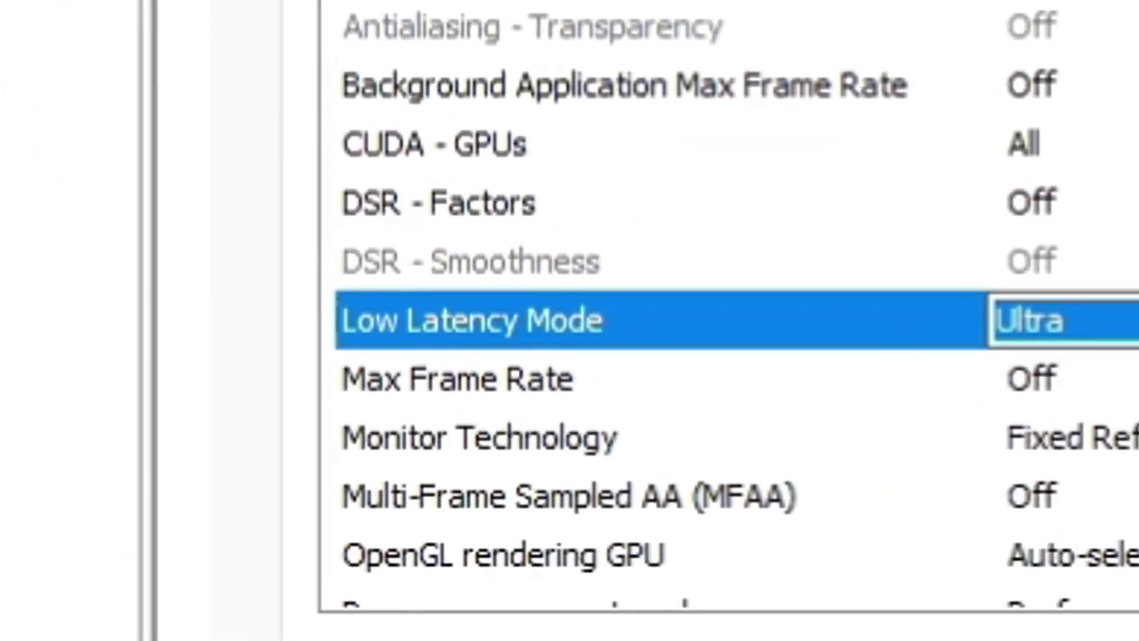
left_click(864, 292)
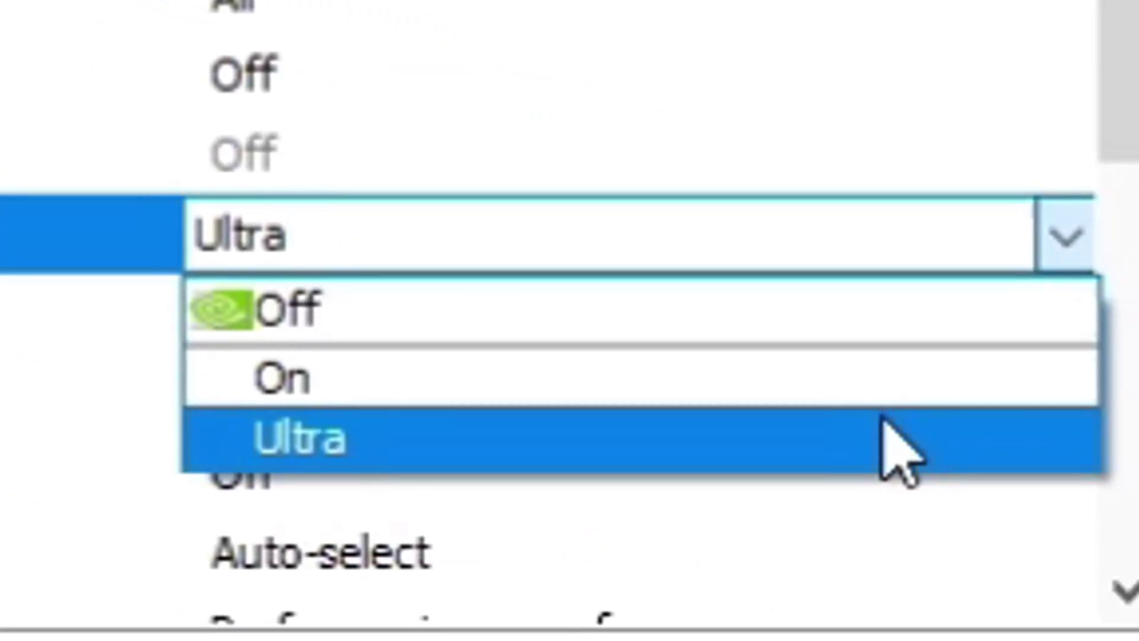
left_click(882, 421)
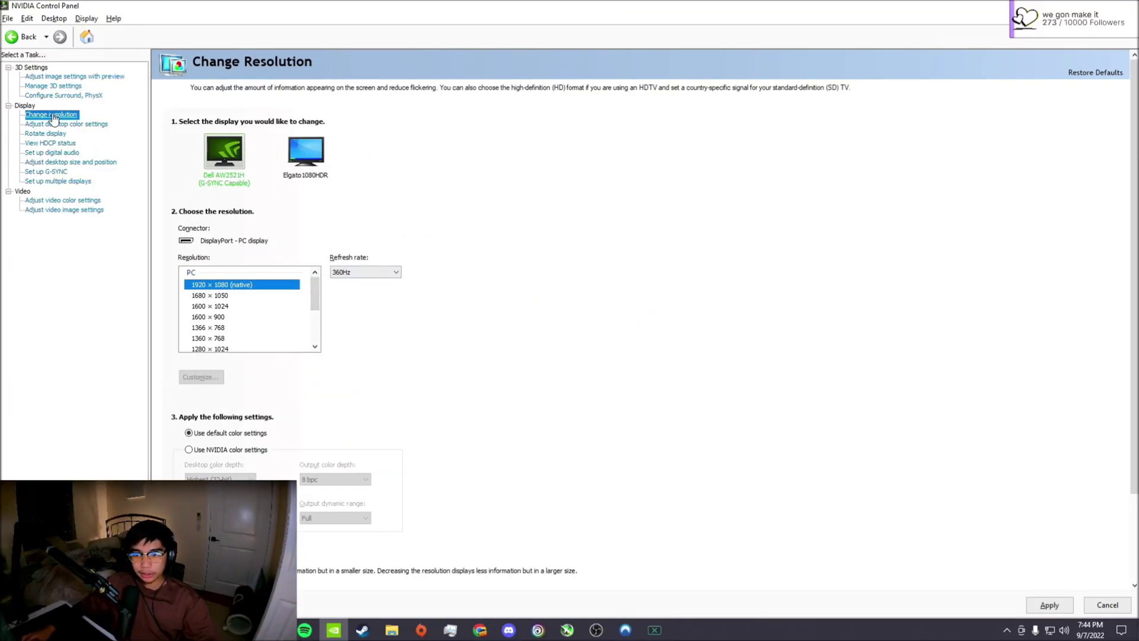
Open the refresh rate list for the 1920 × 1080 display to pick 360Hz
left_click(346, 273)
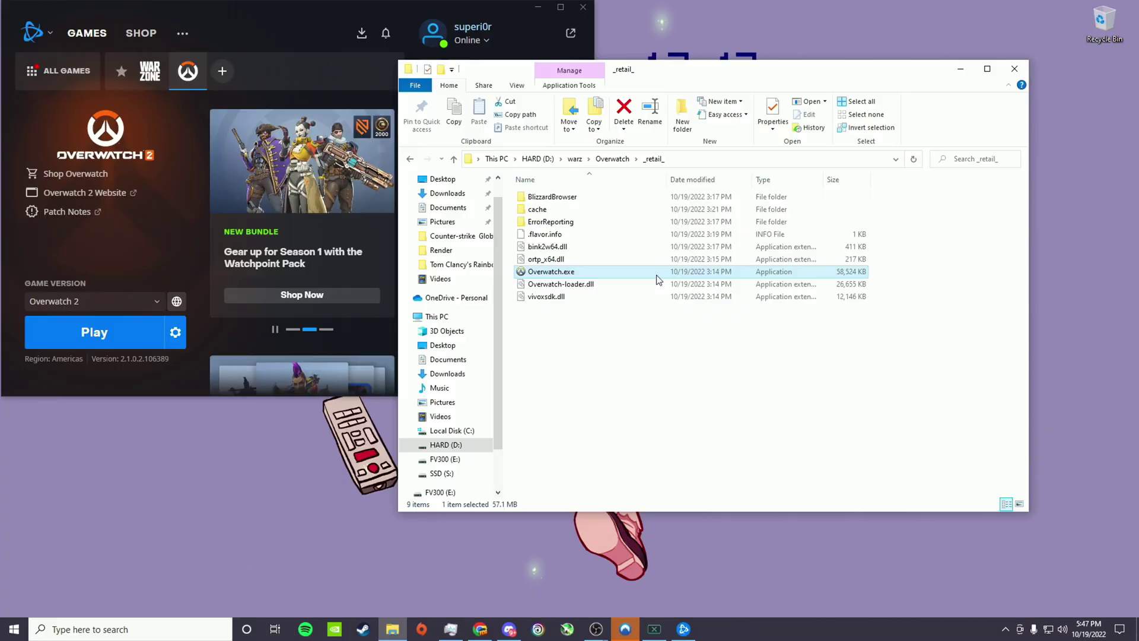
In Overwatch.exe's Compatibility properties, disable fullscreen optimizations, apply, and override high-DPI scaling
right_click(651, 273)
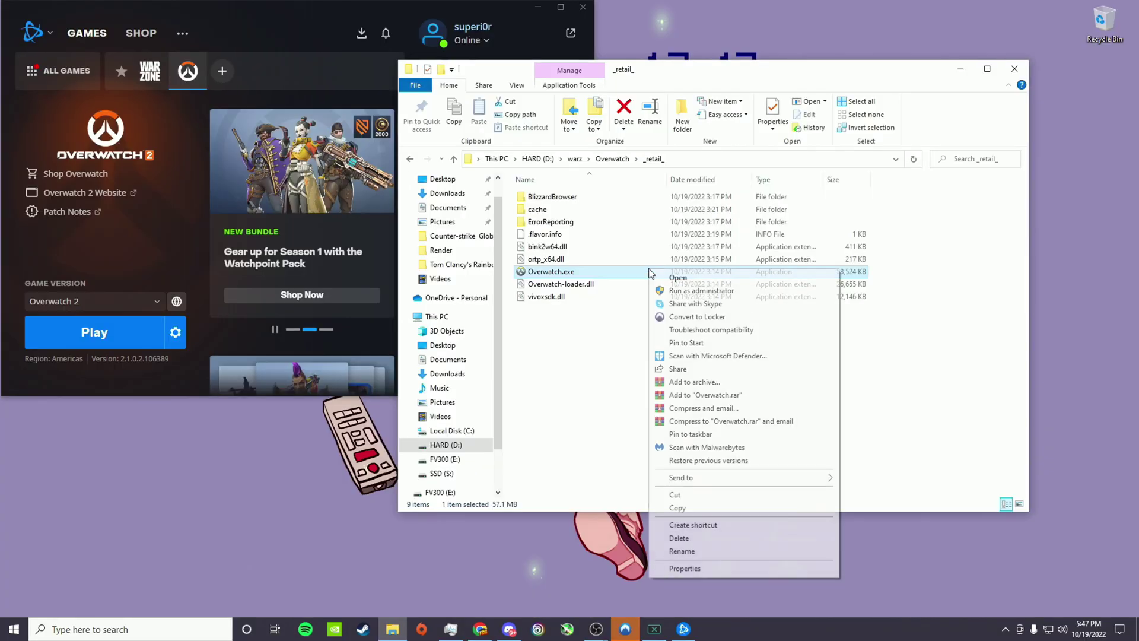
left_click(738, 569)
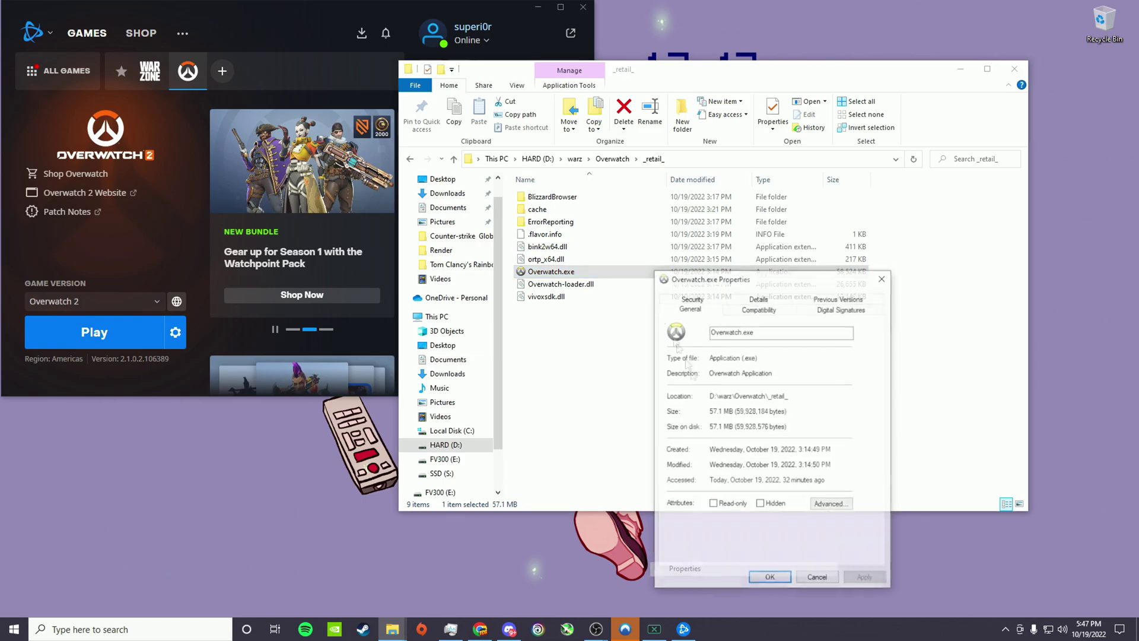
left_click(773, 307)
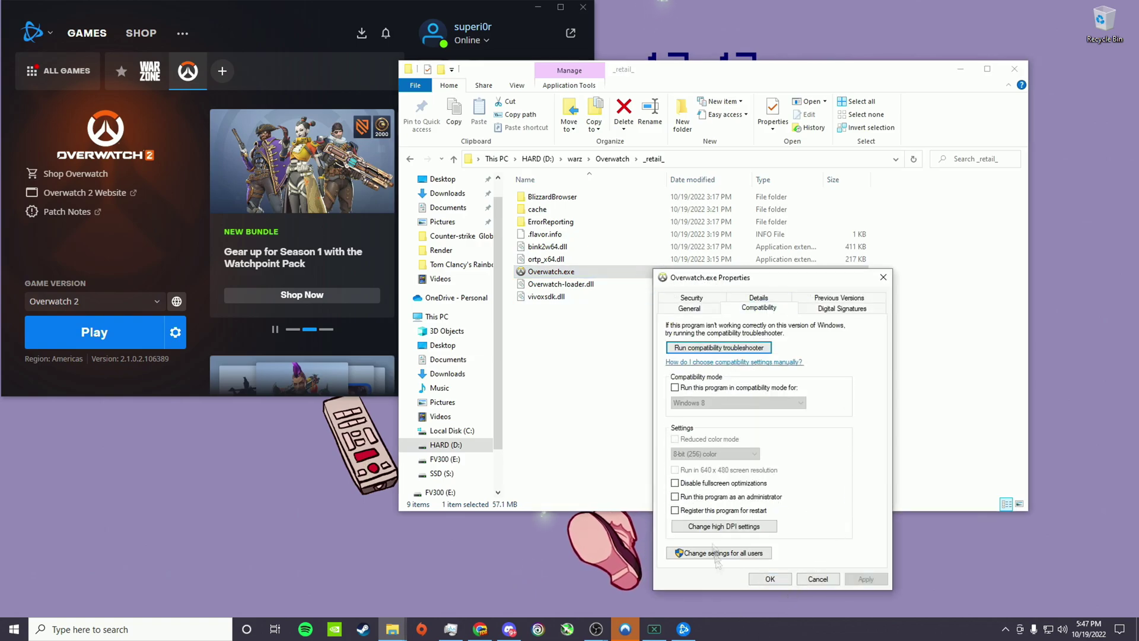
left_click(674, 483)
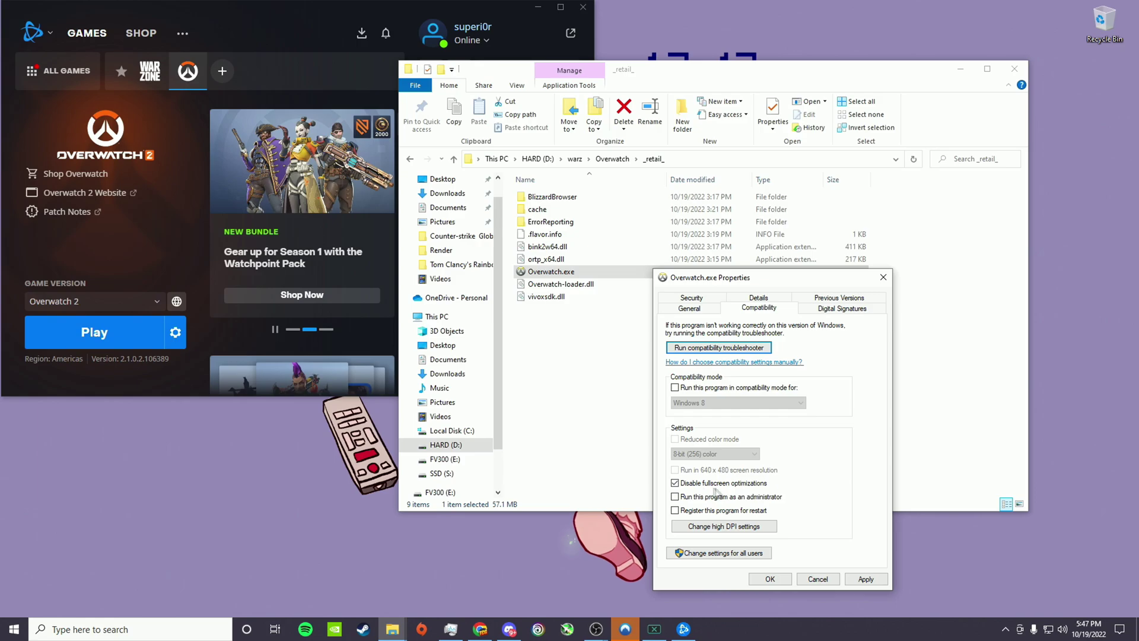
left_click(860, 583)
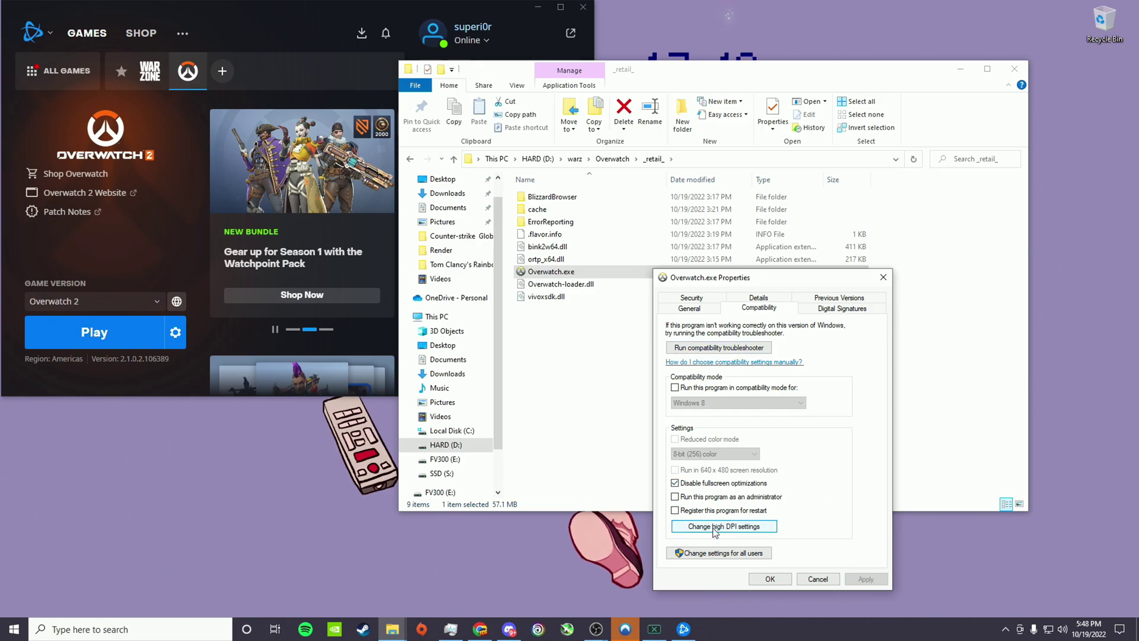
left_click(679, 526)
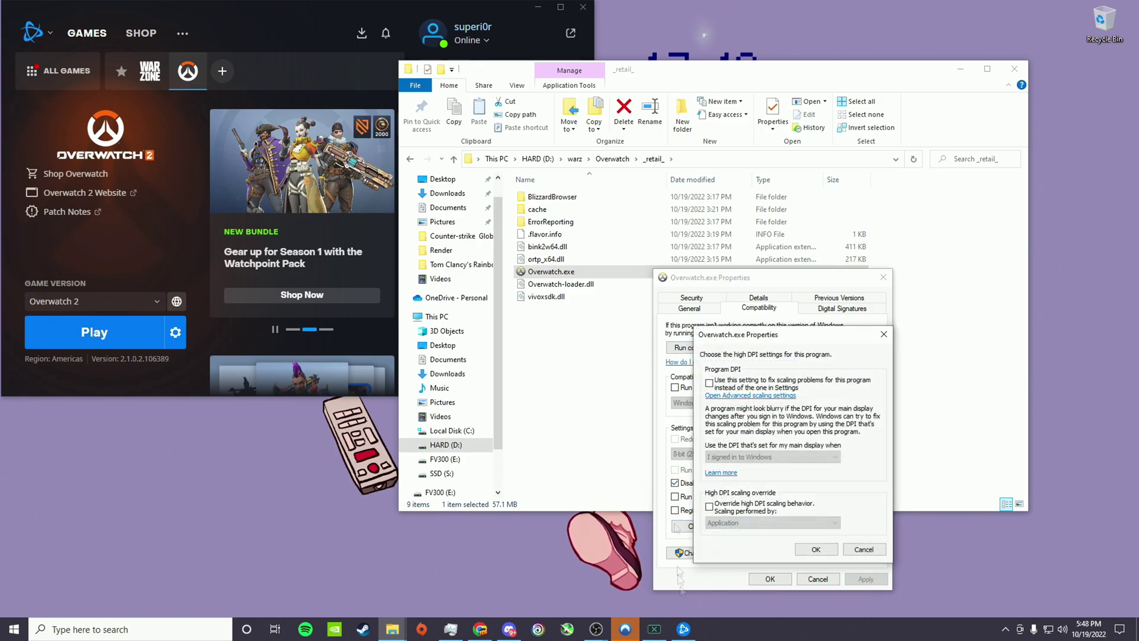
left_click(709, 506)
Confirm the high-DPI override and bring up Windows Graphics settings via search
left_click(119, 629)
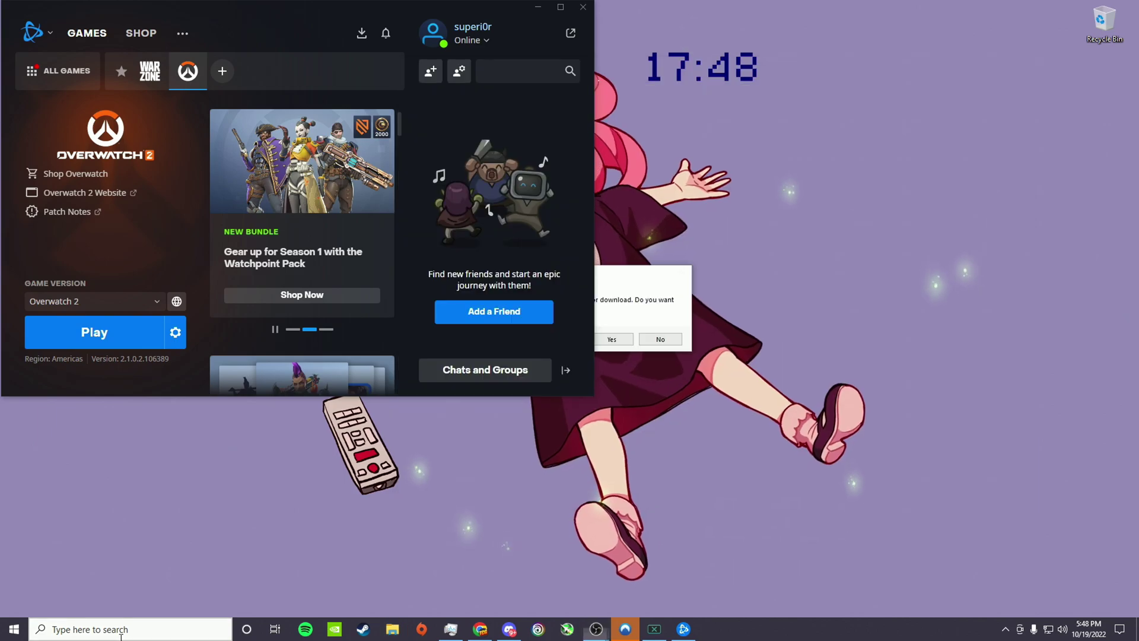
type("gra")
type("phic")
key("Return")
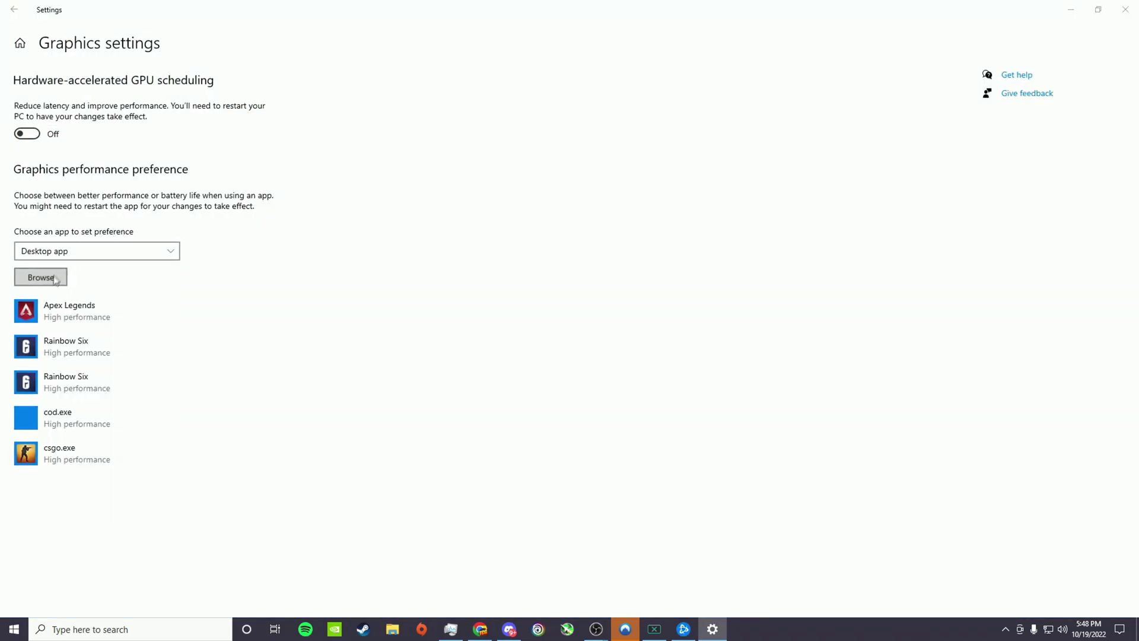
Add Overwatch Launcher.exe to graphics preferences and set it to High performance
left_click(40, 277)
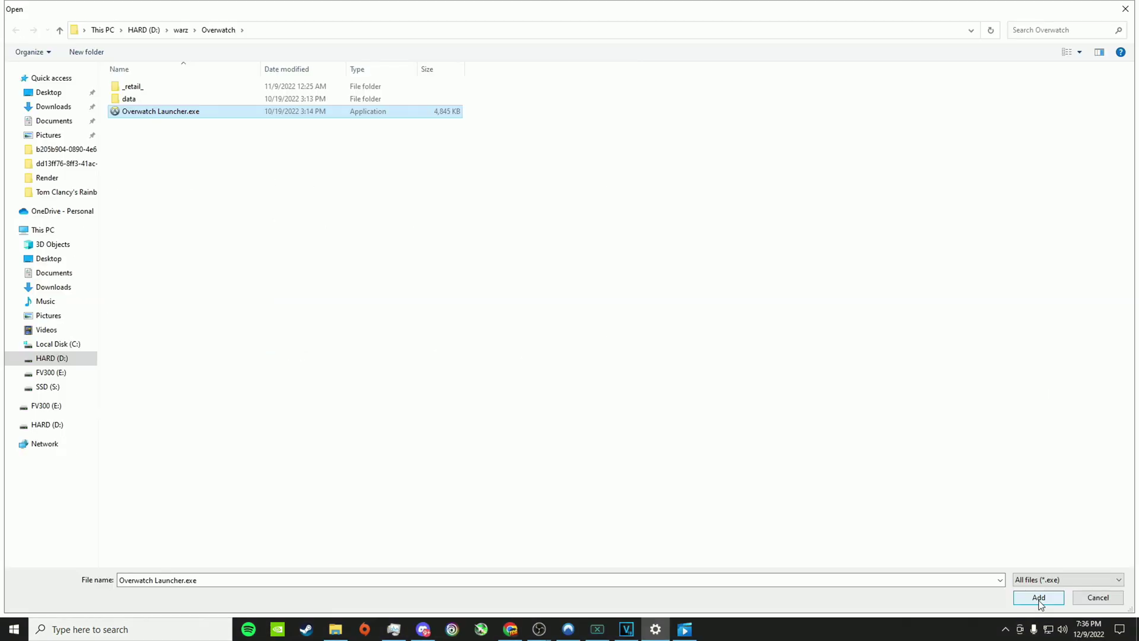
left_click(1038, 600)
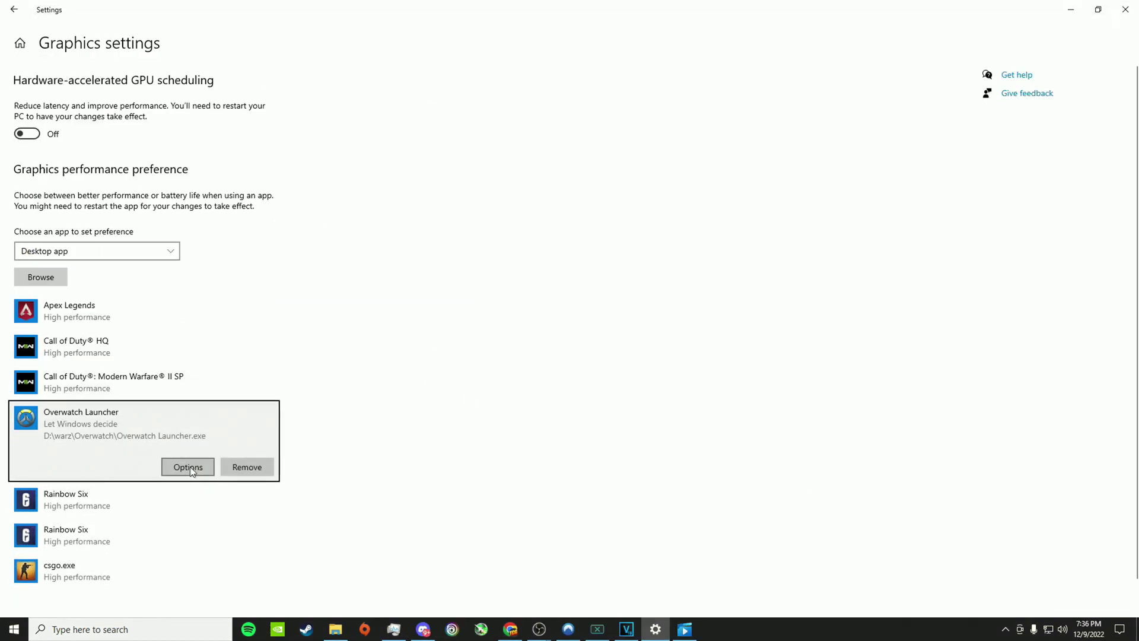
left_click(190, 467)
left_click(476, 336)
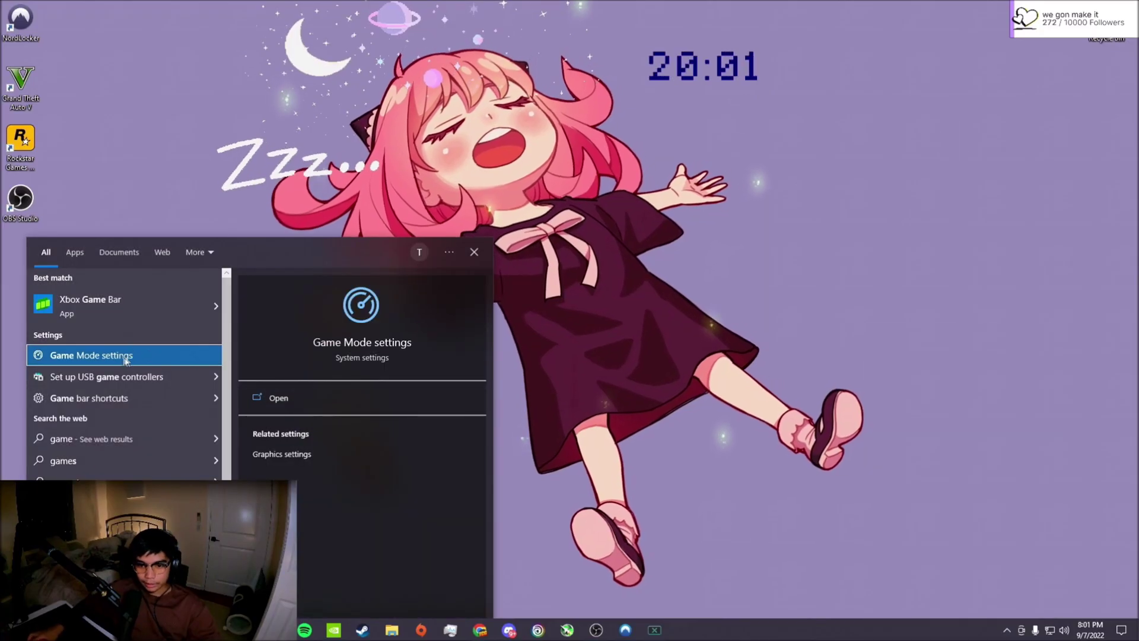
Verify Game Mode is on, background recording off, and Xbox Game Bar off
left_click(125, 356)
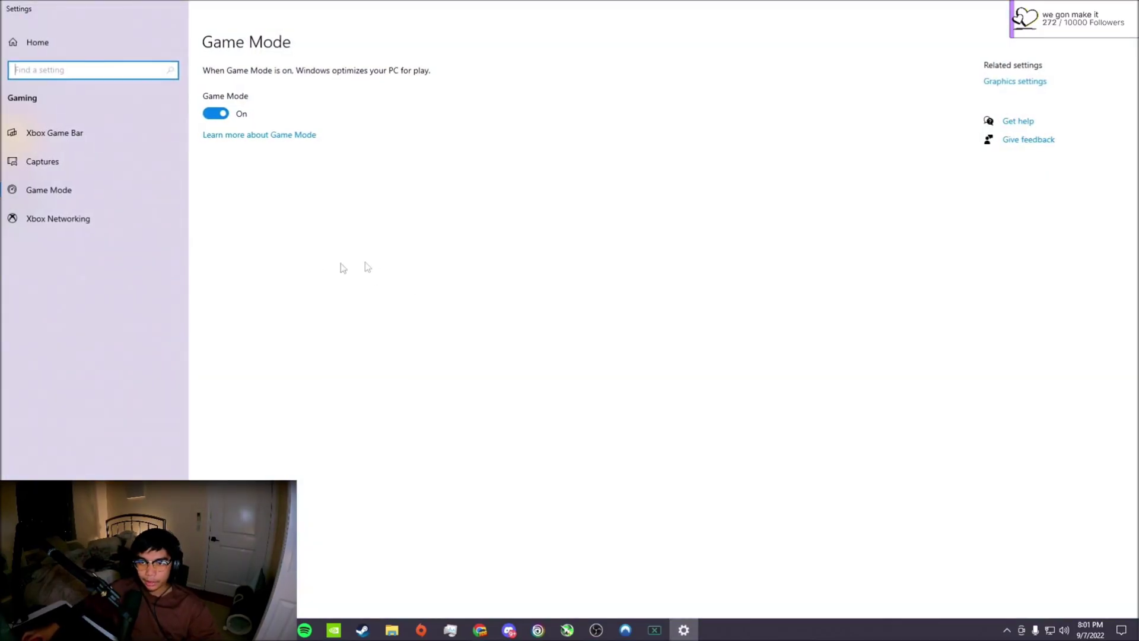
left_click(118, 165)
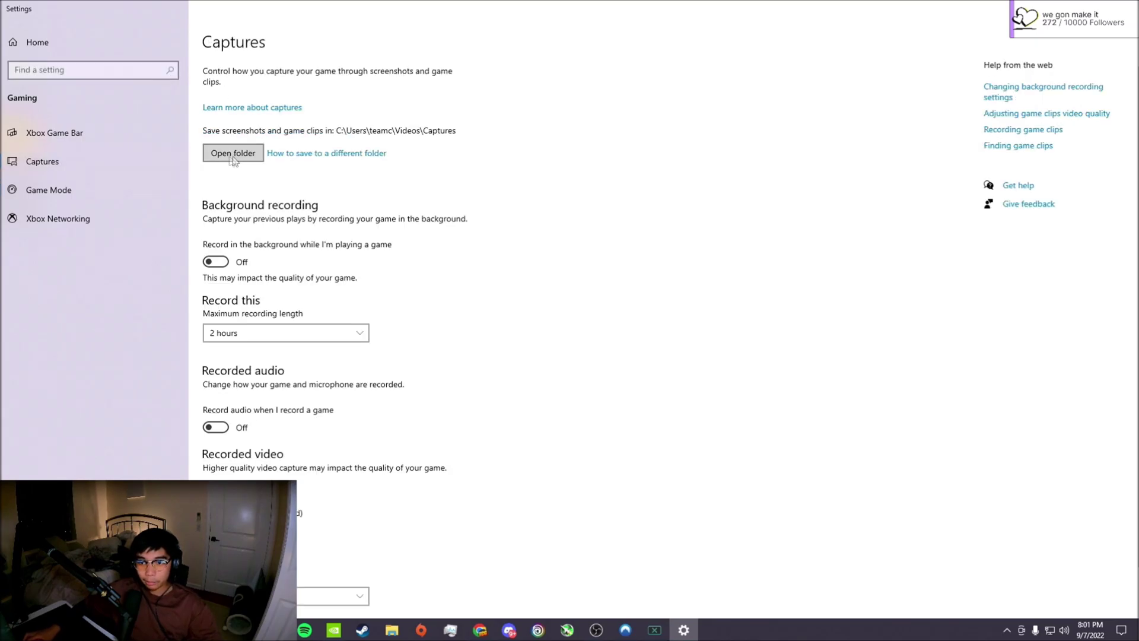
left_click(55, 133)
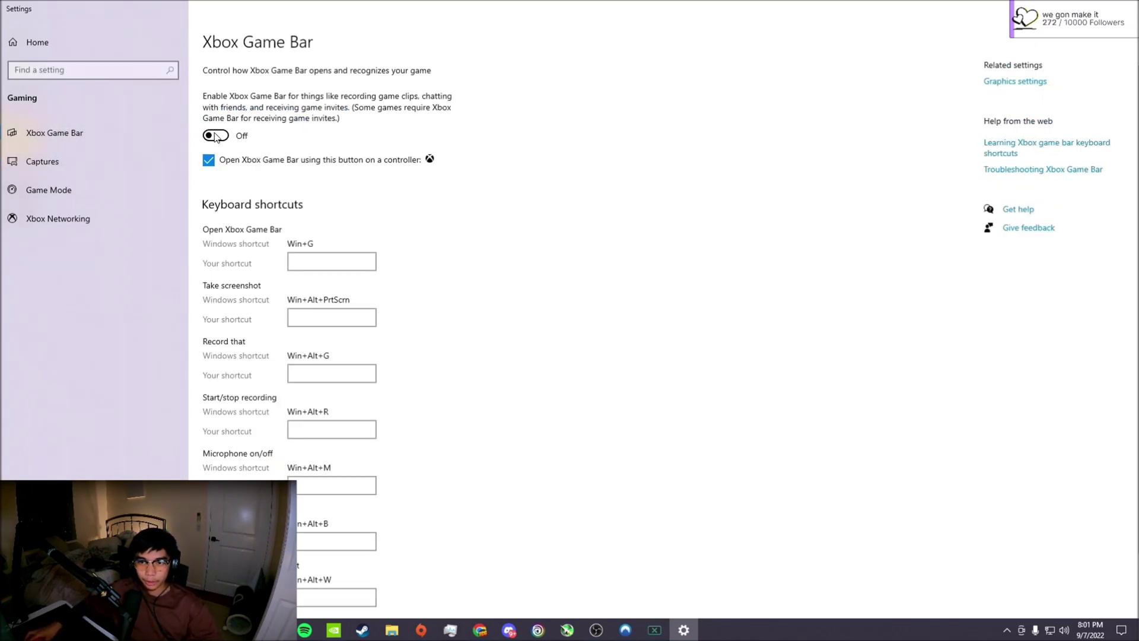
Run 'powercfg -duplicatescheme e9a42b02-d5df-448d-aa00-03f14749eb61' in Command Prompt, then close it
type("cmd")
key("Return")
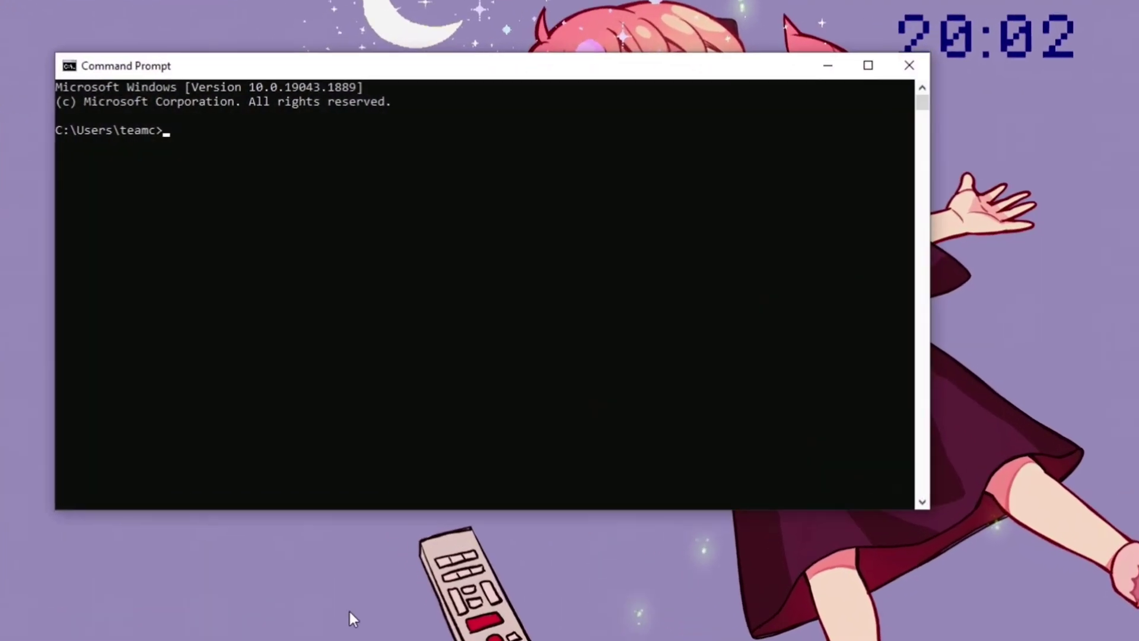
type("powercfg -duplicatescheme e9a42b02-d5df-448d-aa00-03f14749eb61")
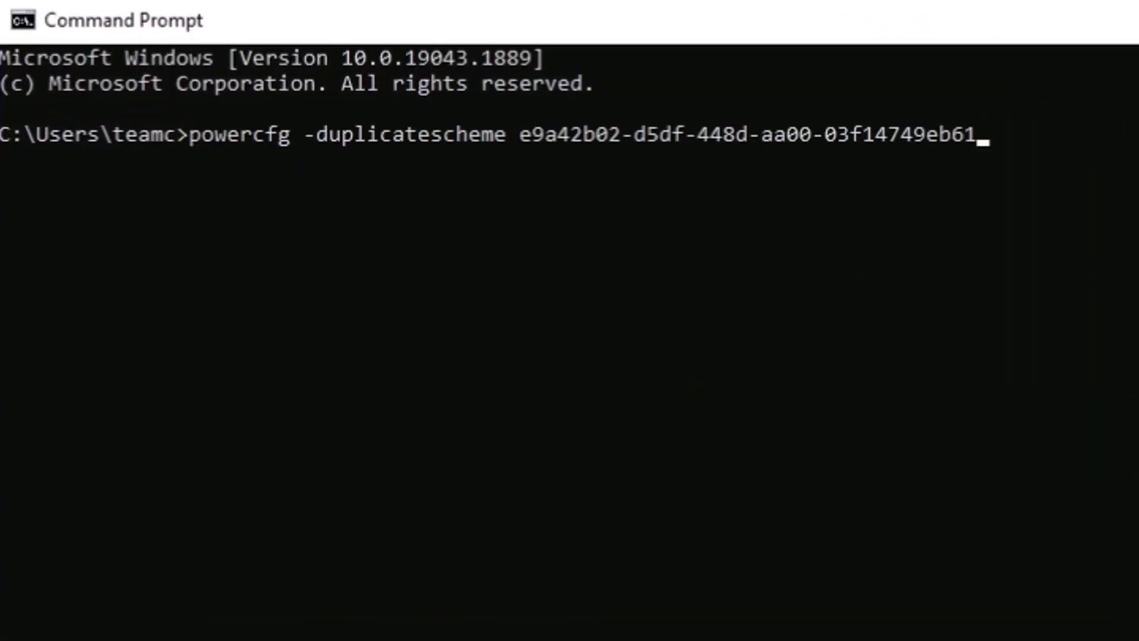
key("Return")
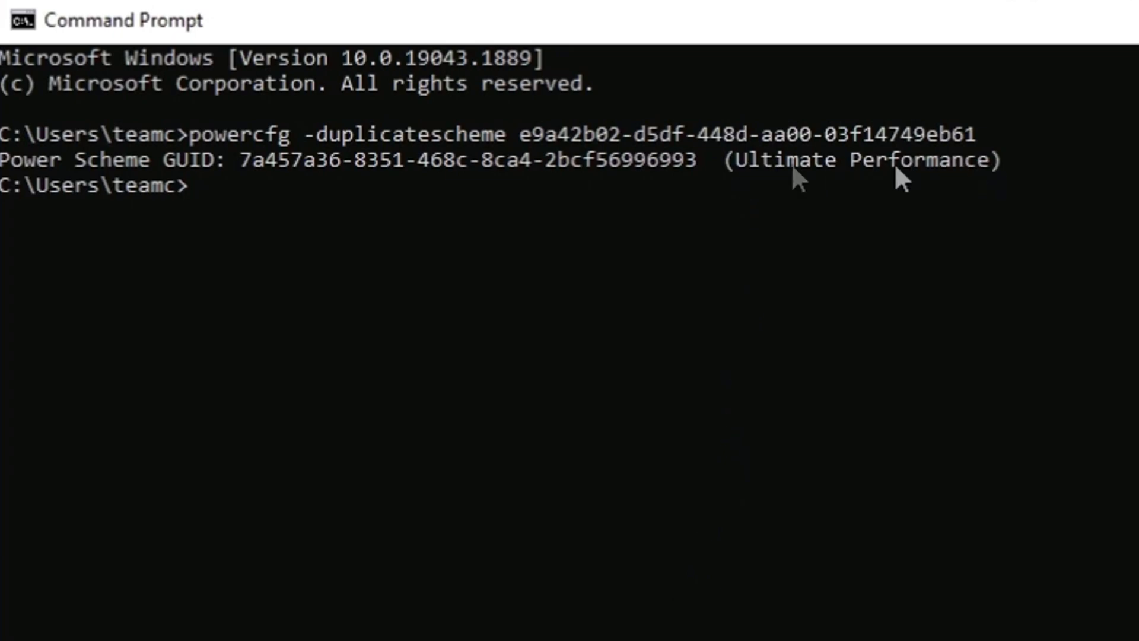
left_click_drag(197, 130, 981, 122)
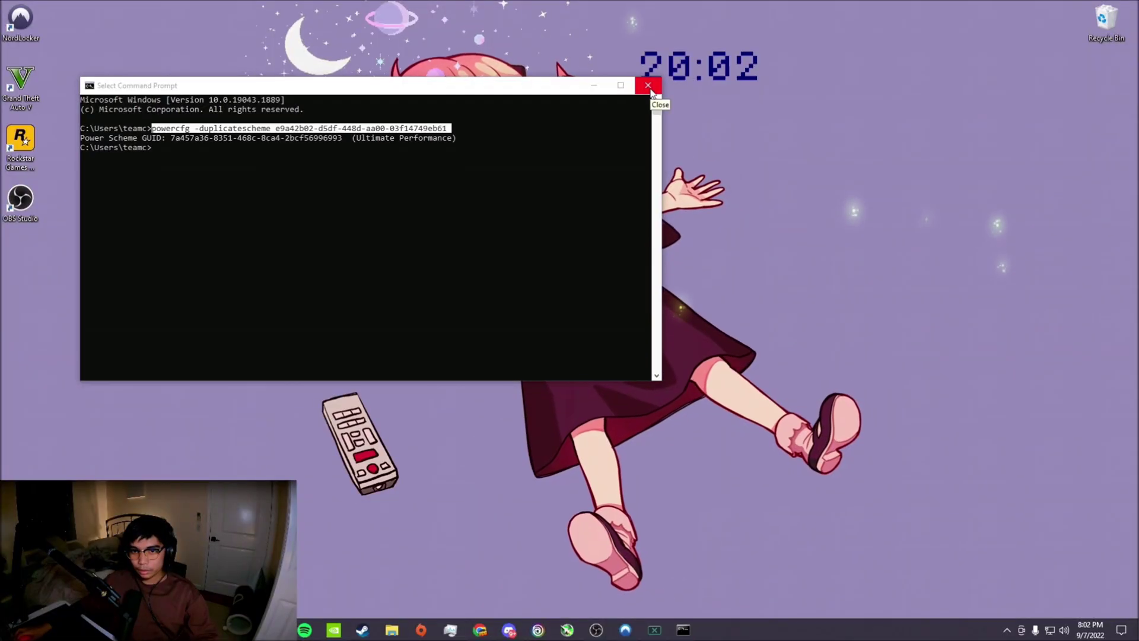
left_click(649, 87)
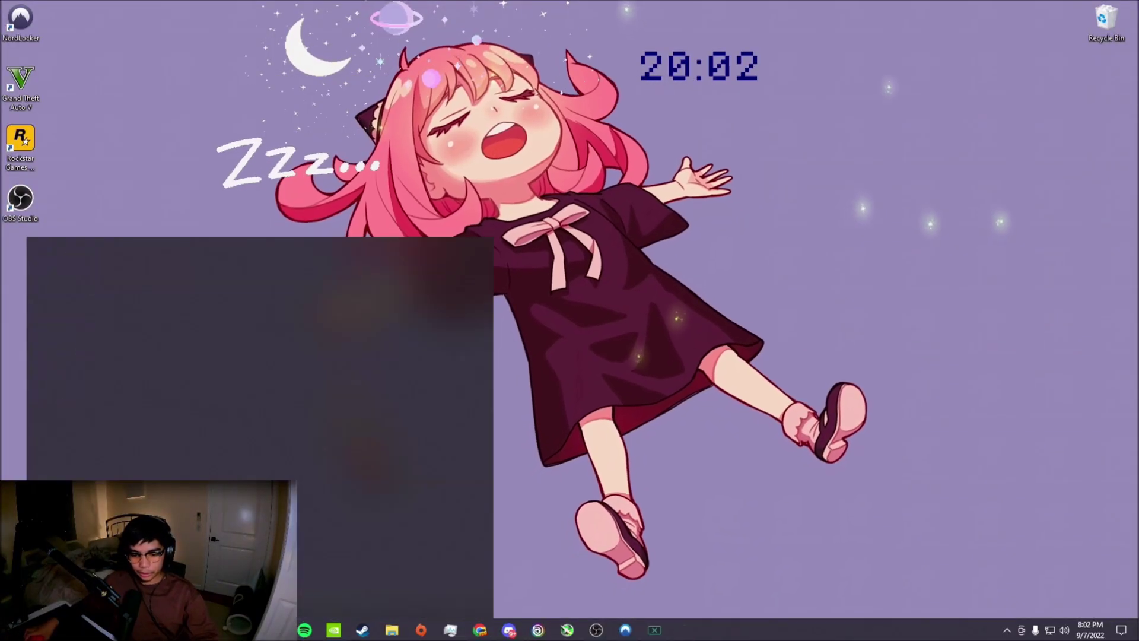
Review power plan choices, turn Focus assist off, and check Overwatch's advanced graphics settings
type("choose a")
key("Return")
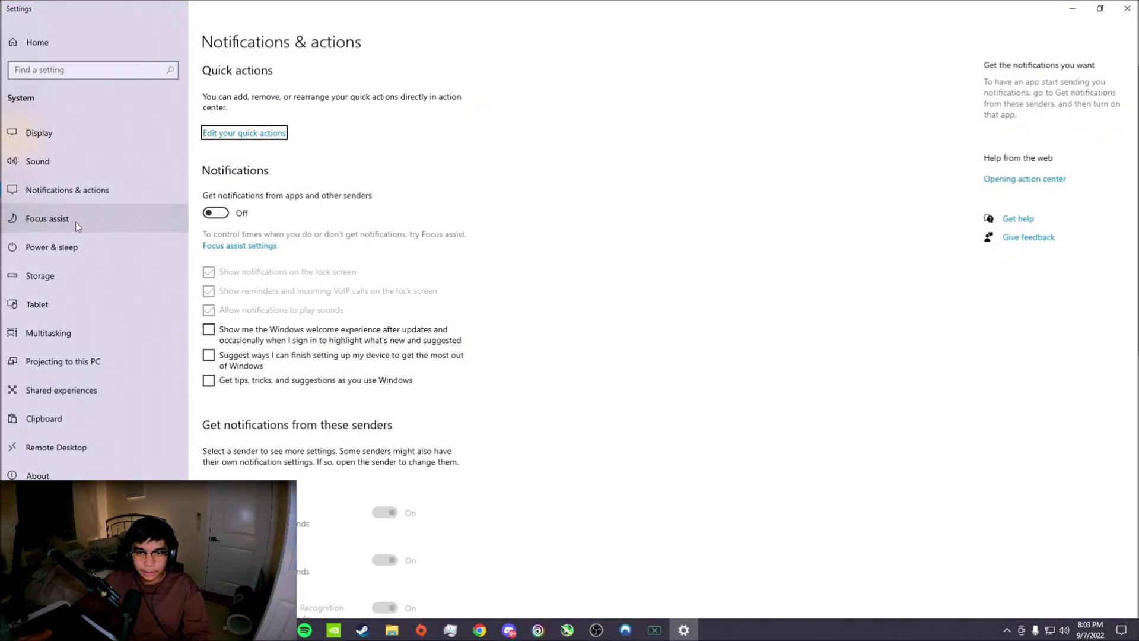
left_click(76, 224)
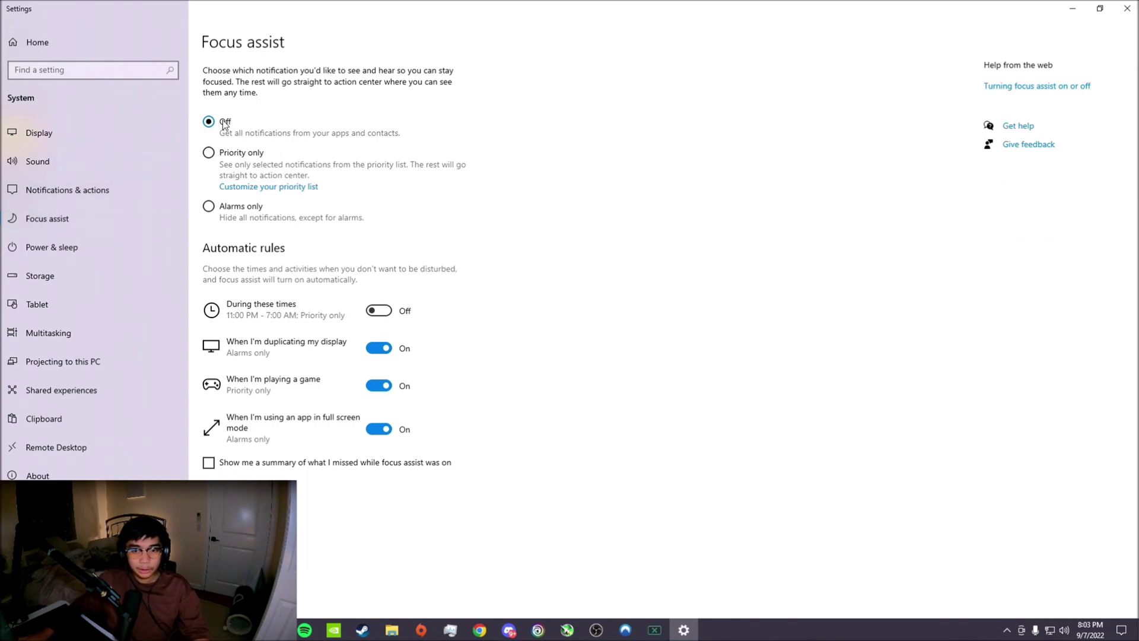
left_click(51, 313)
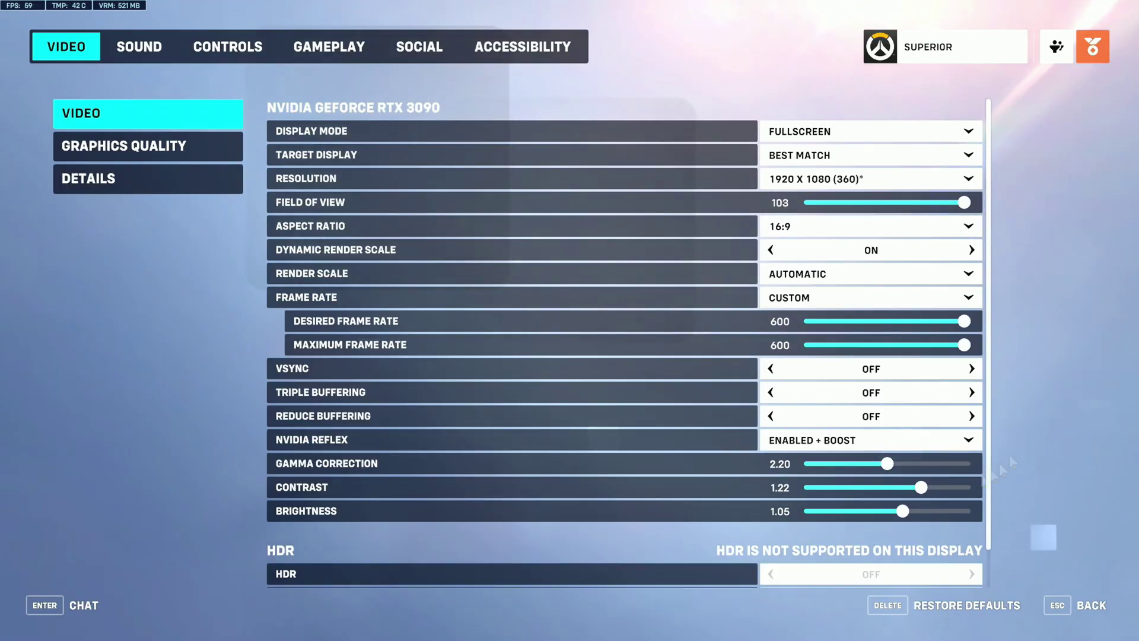
left_click(143, 161)
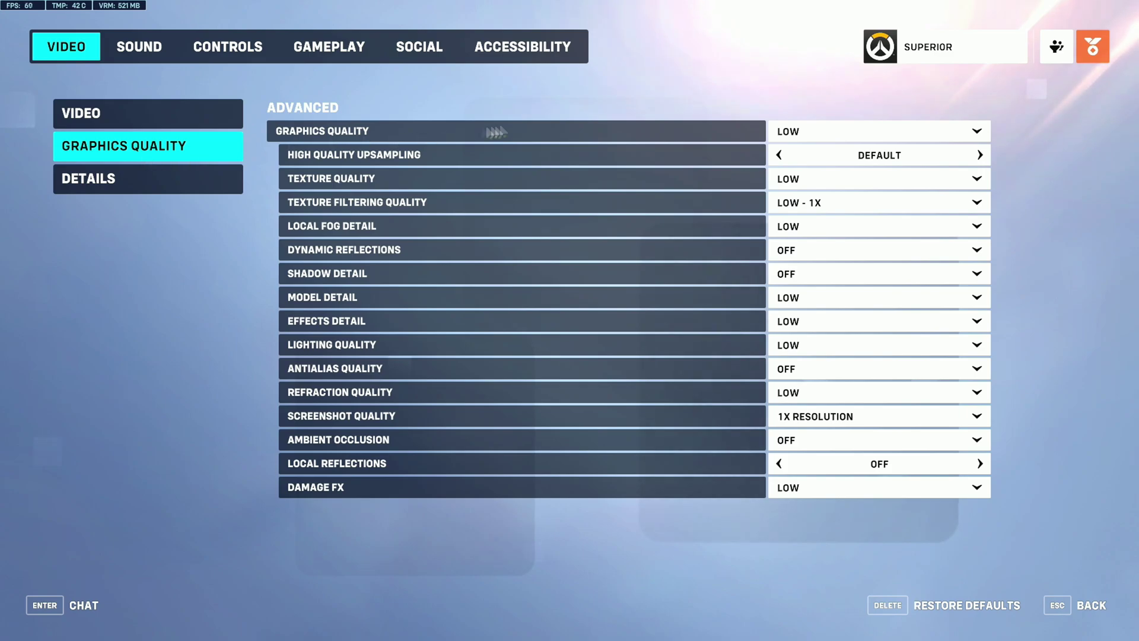
key("ctrl+shift+Escape")
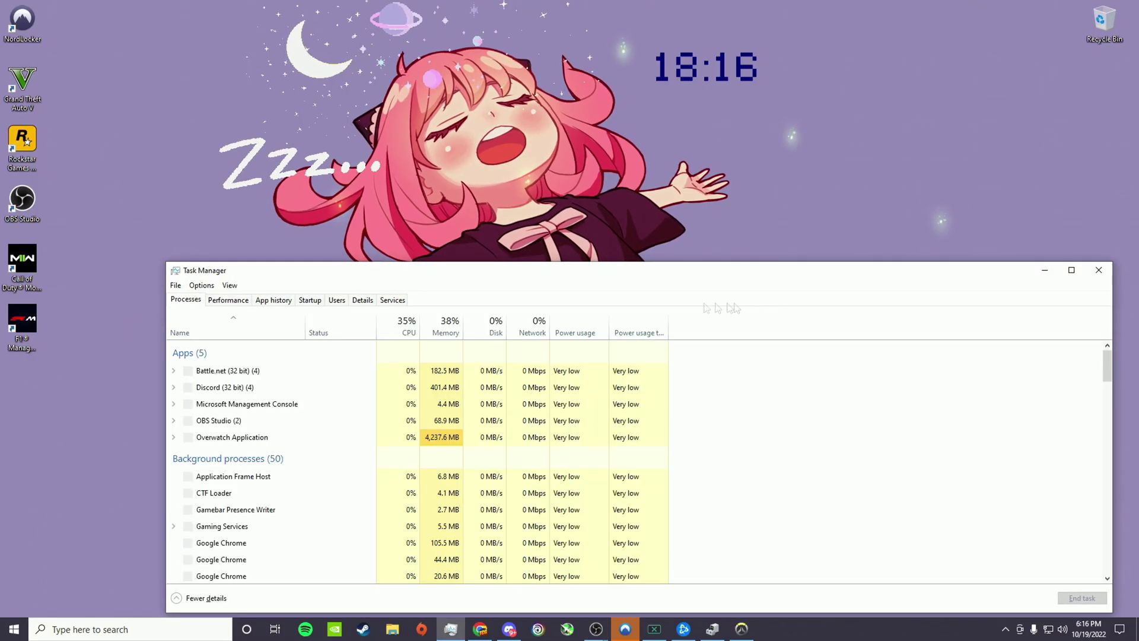
Raise the Overwatch process priority from Task Manager's Details tab and confirm
left_click(363, 300)
left_click_drag(1108, 335, 1108, 419)
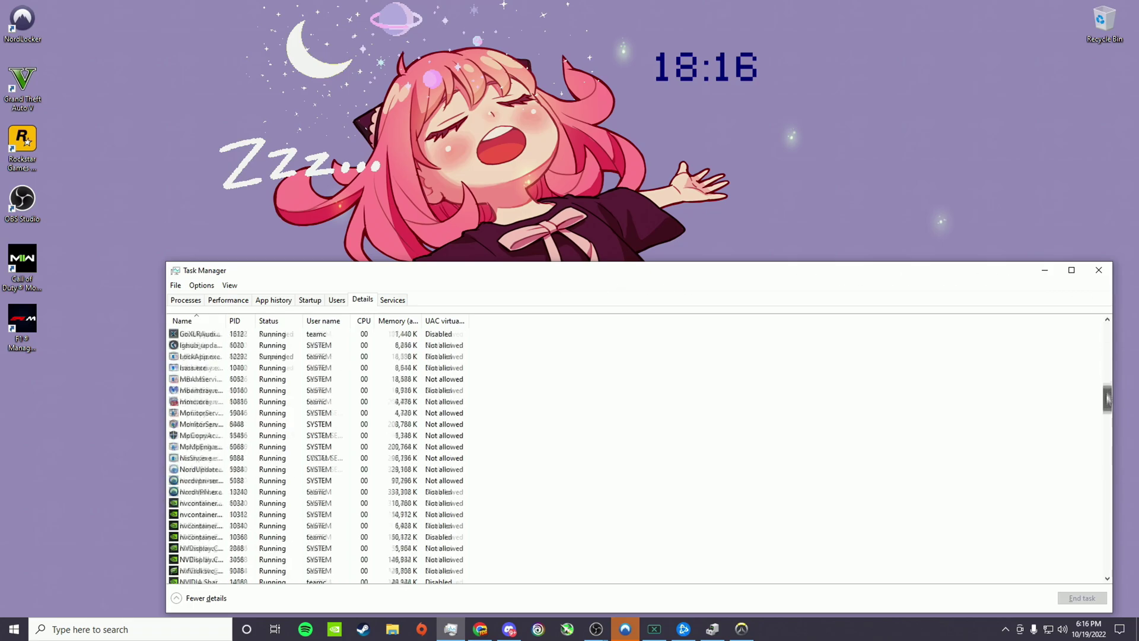
right_click(350, 458)
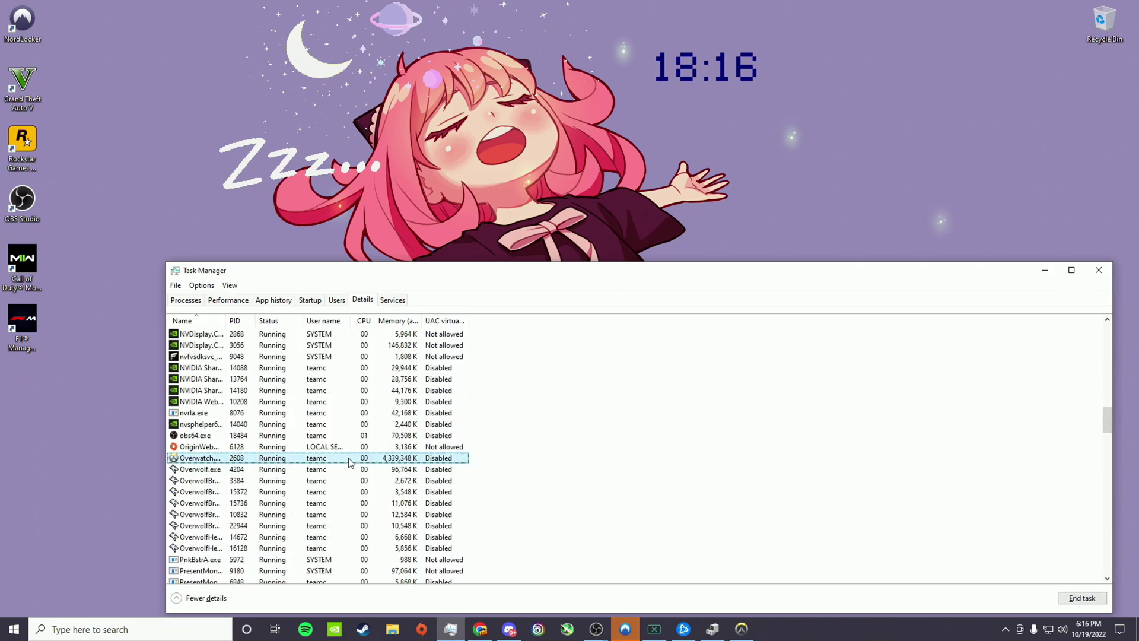
mouse_move(386, 335)
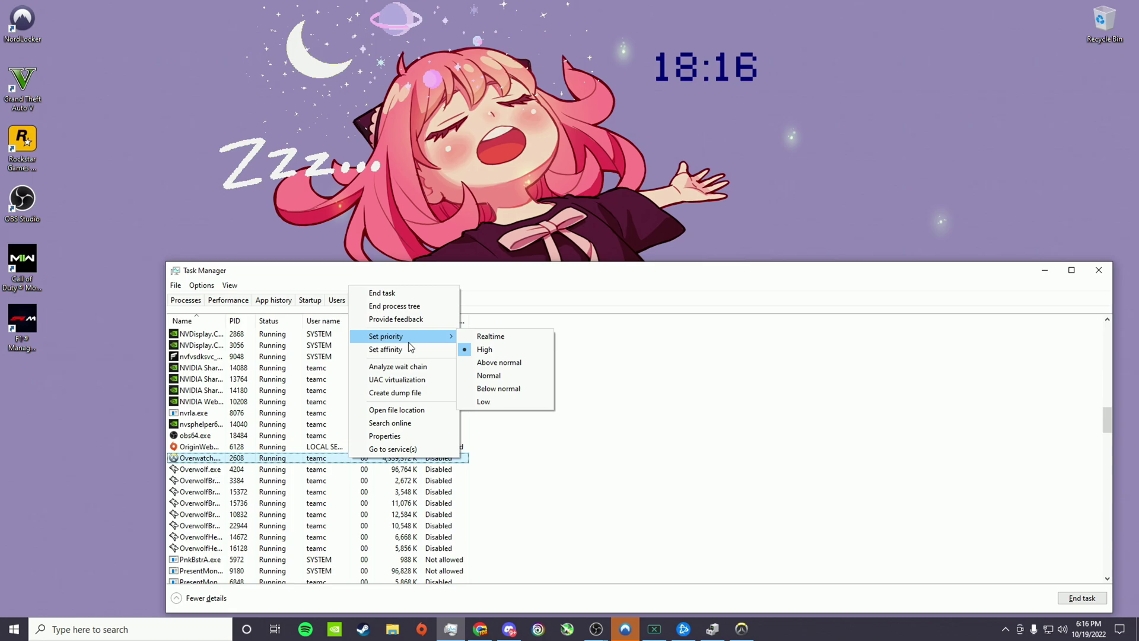
right_click(242, 460)
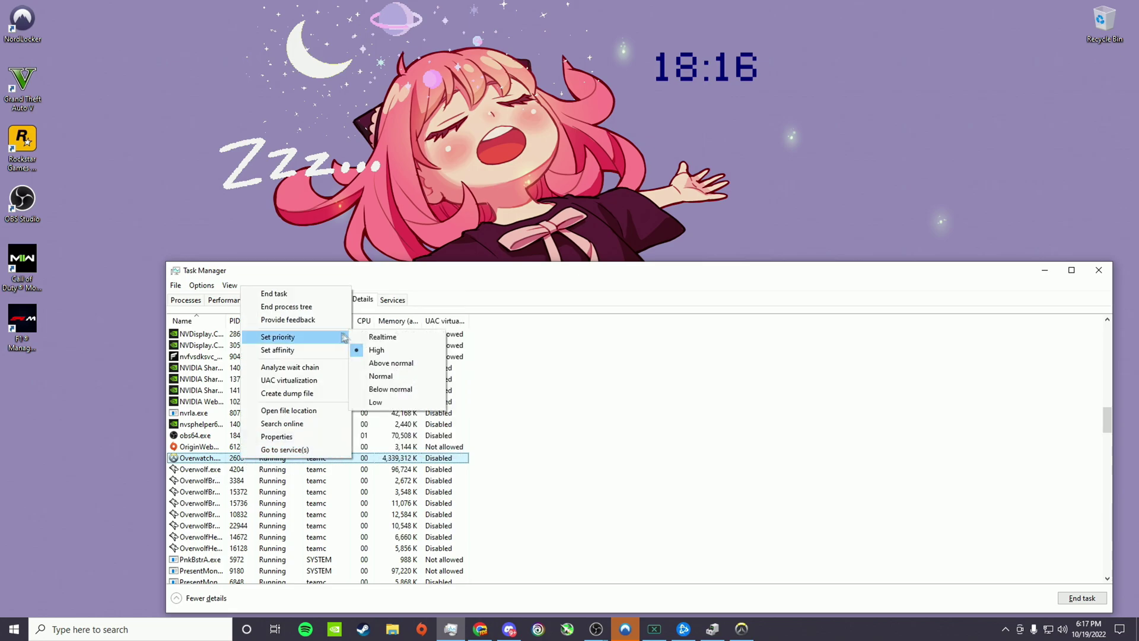
left_click(384, 363)
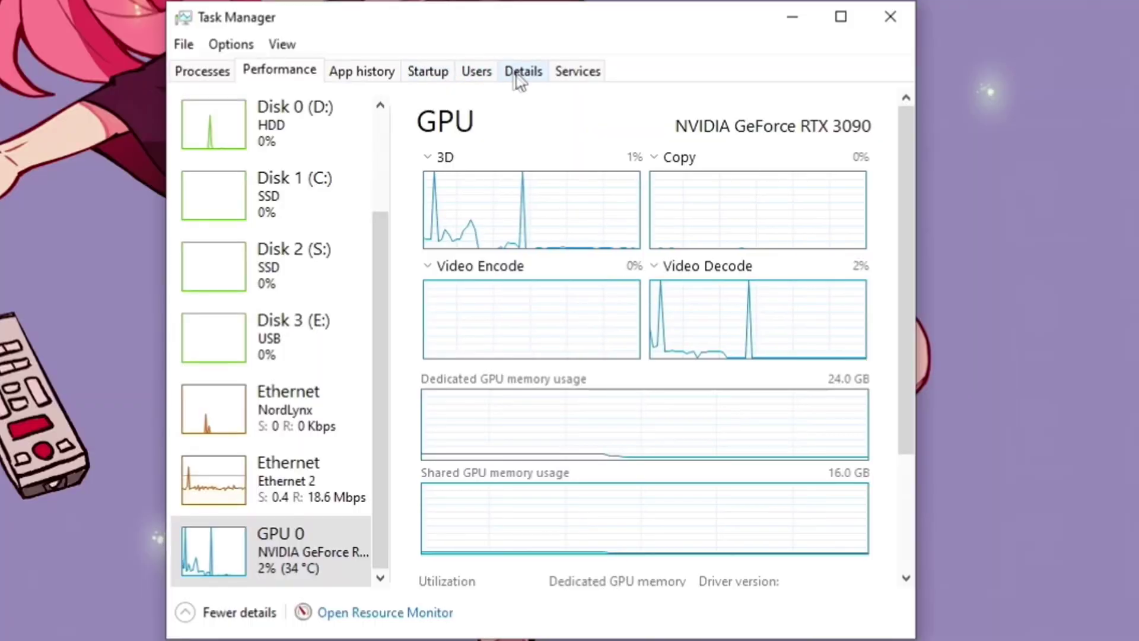
left_click(427, 74)
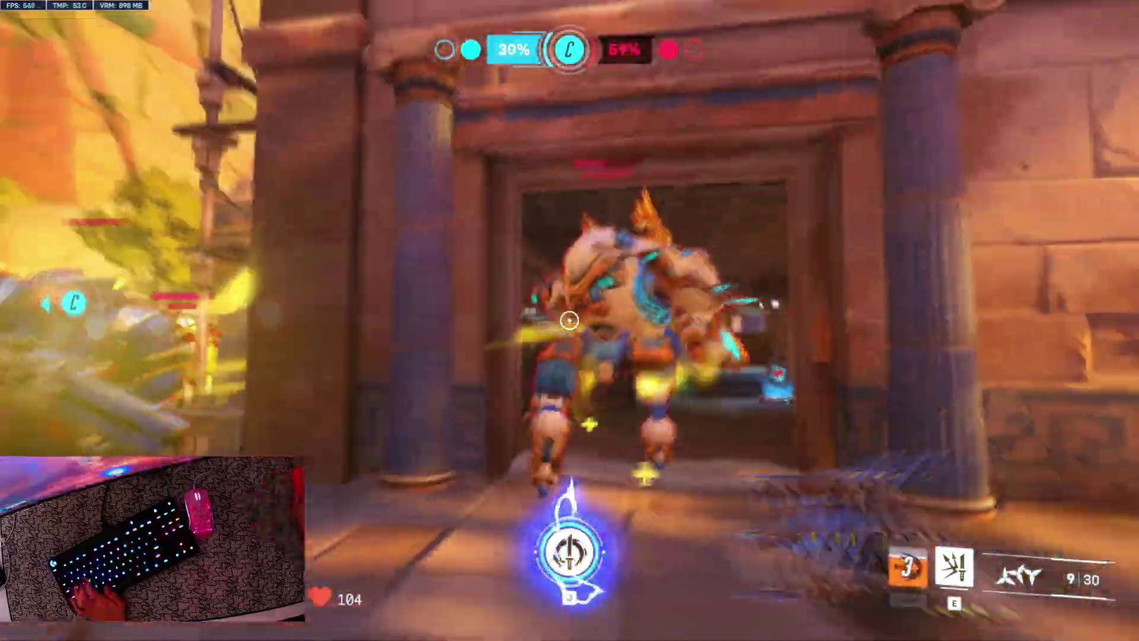
Eliminate enemies at the doorway and wall using shuriken, Deflect, melee and Swift Strike dashes
left_click(570, 320)
key("e")
key("v")
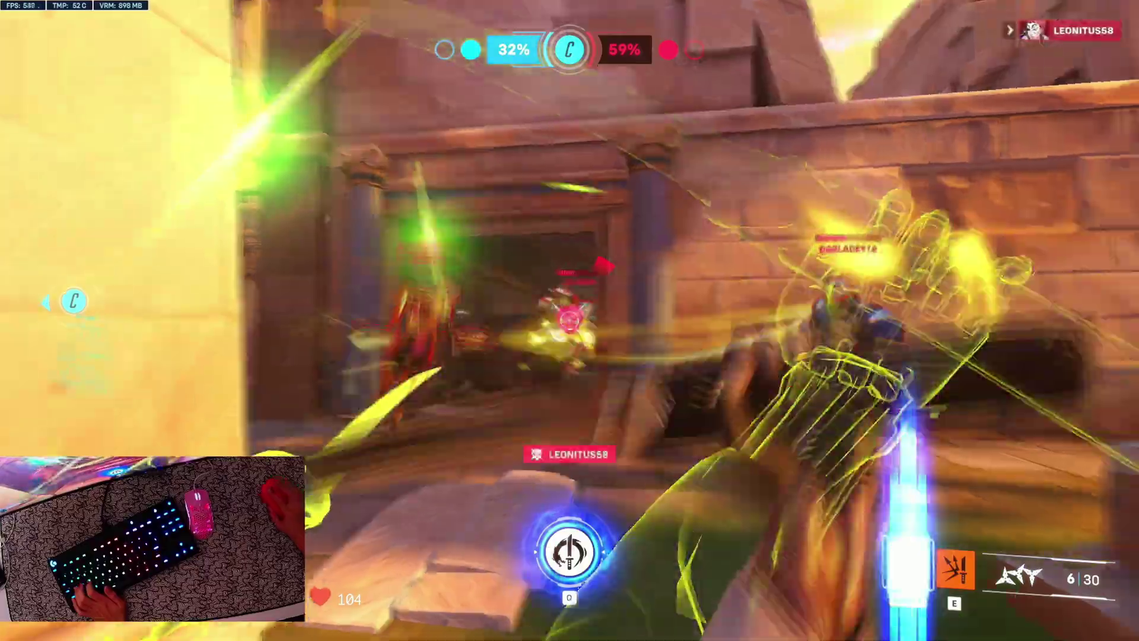
left_click(569, 320)
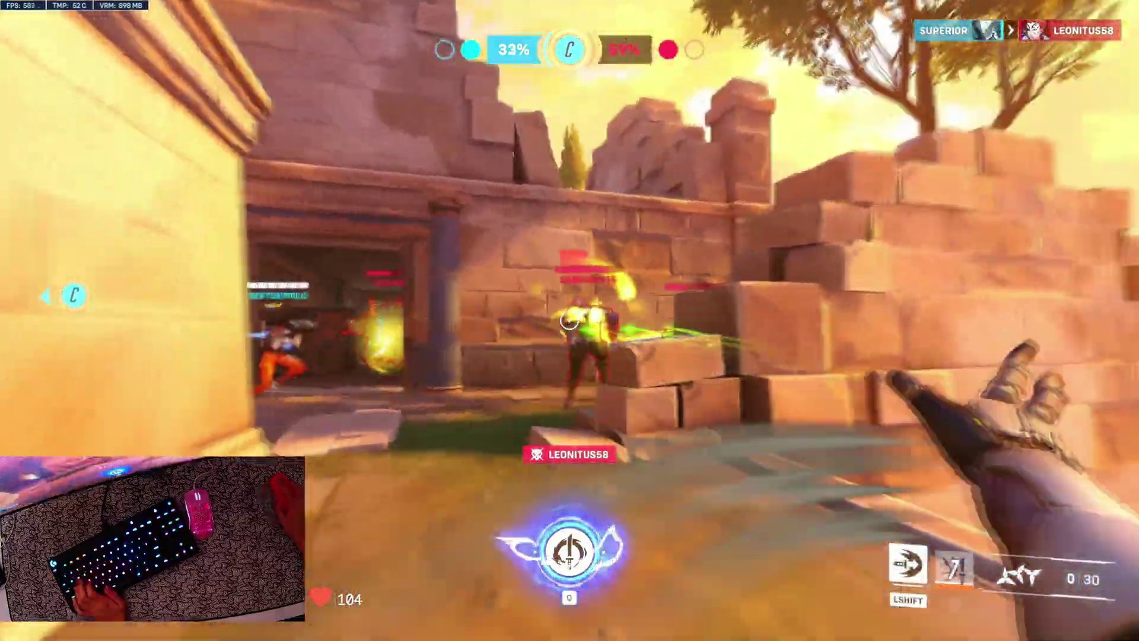
key("shift")
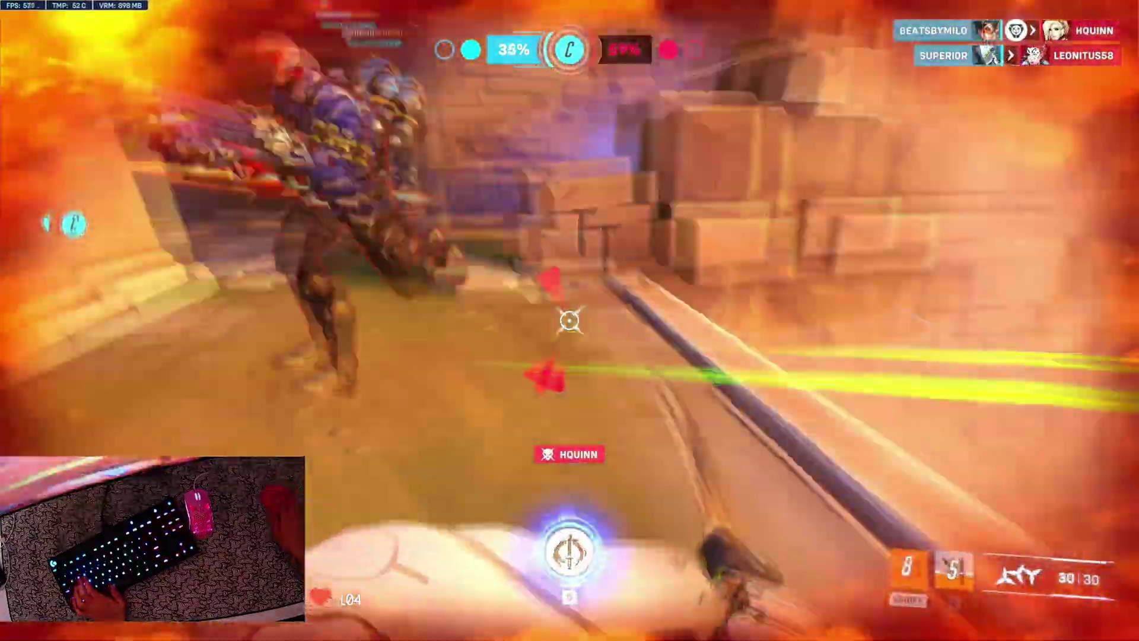
key("shift")
Destroy the enemy mech with melee, finish the fleeing enemies, reload and eliminate the next one
left_click(569, 320)
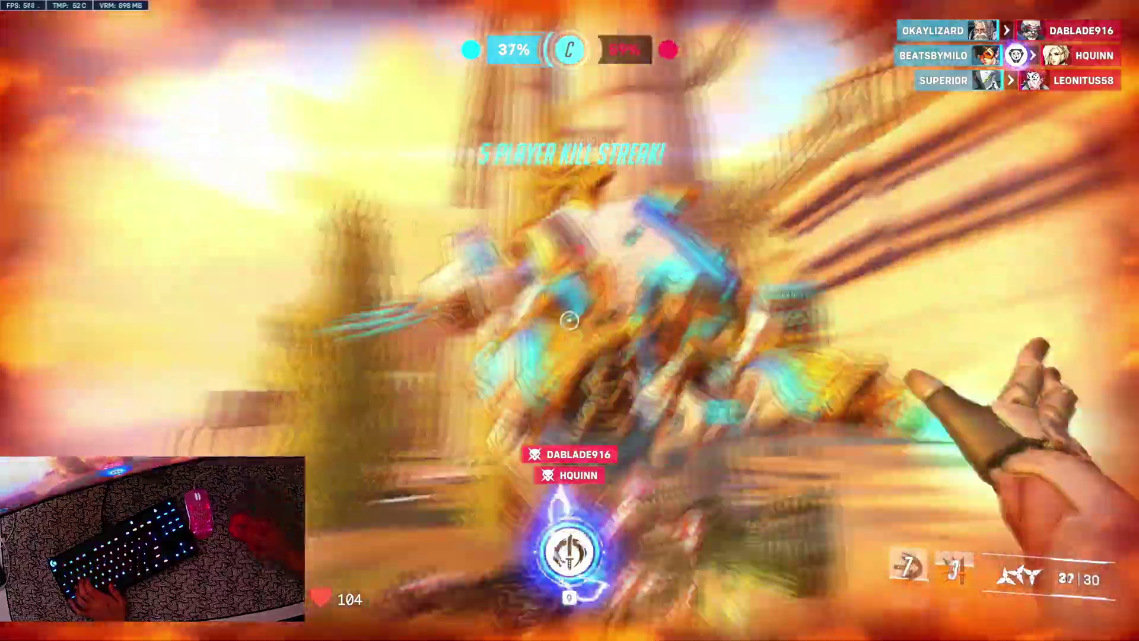
left_click(569, 321)
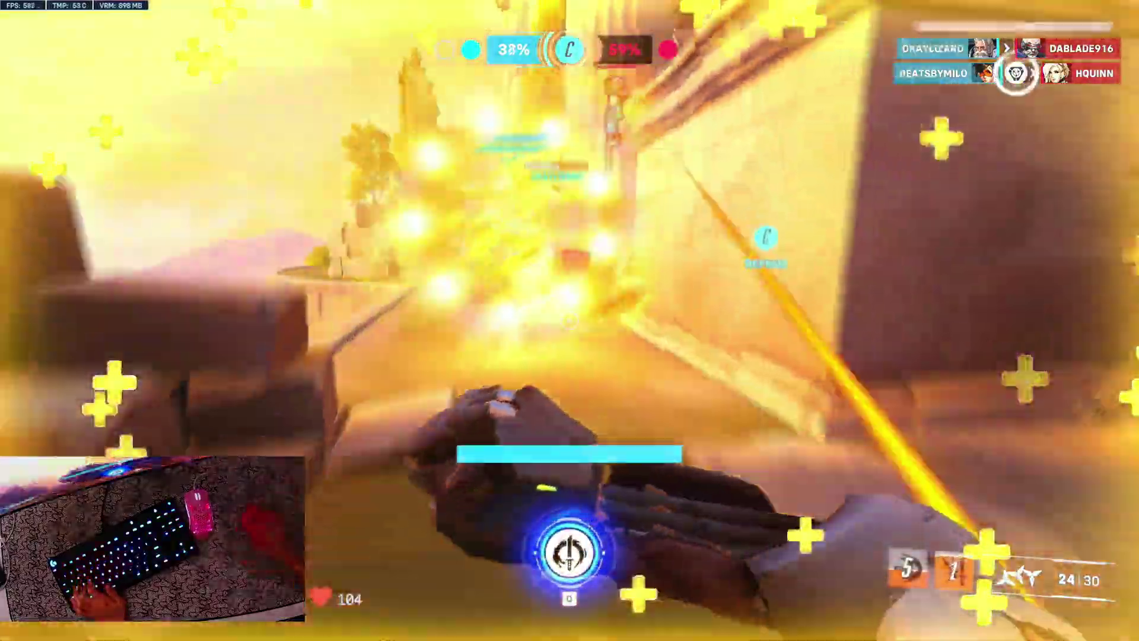
key("v")
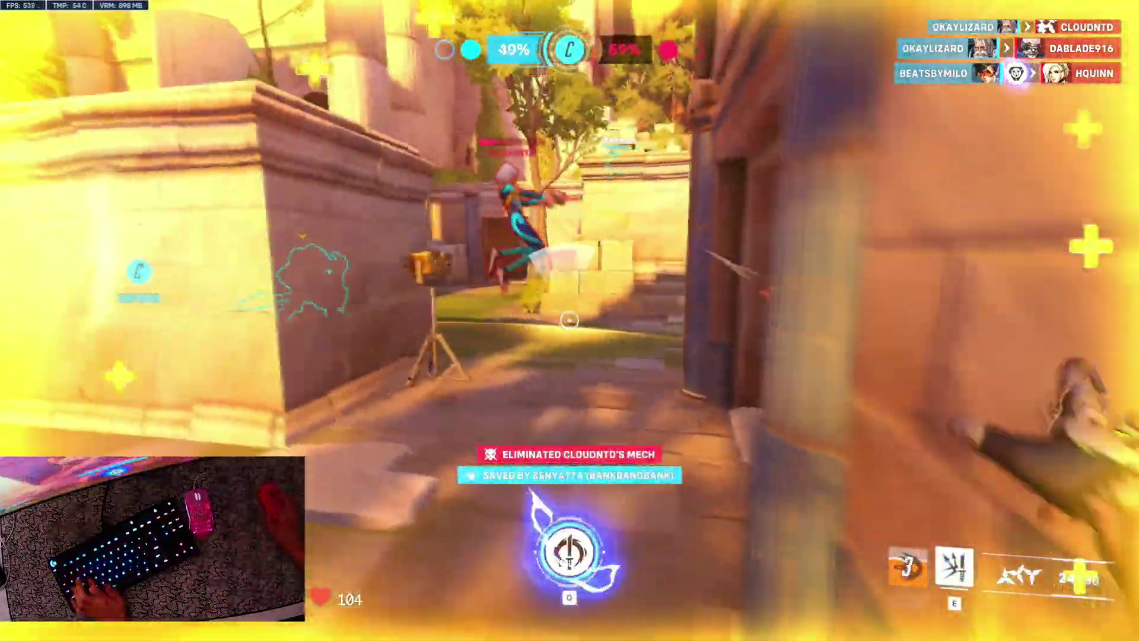
left_click(570, 321)
left_click(570, 320)
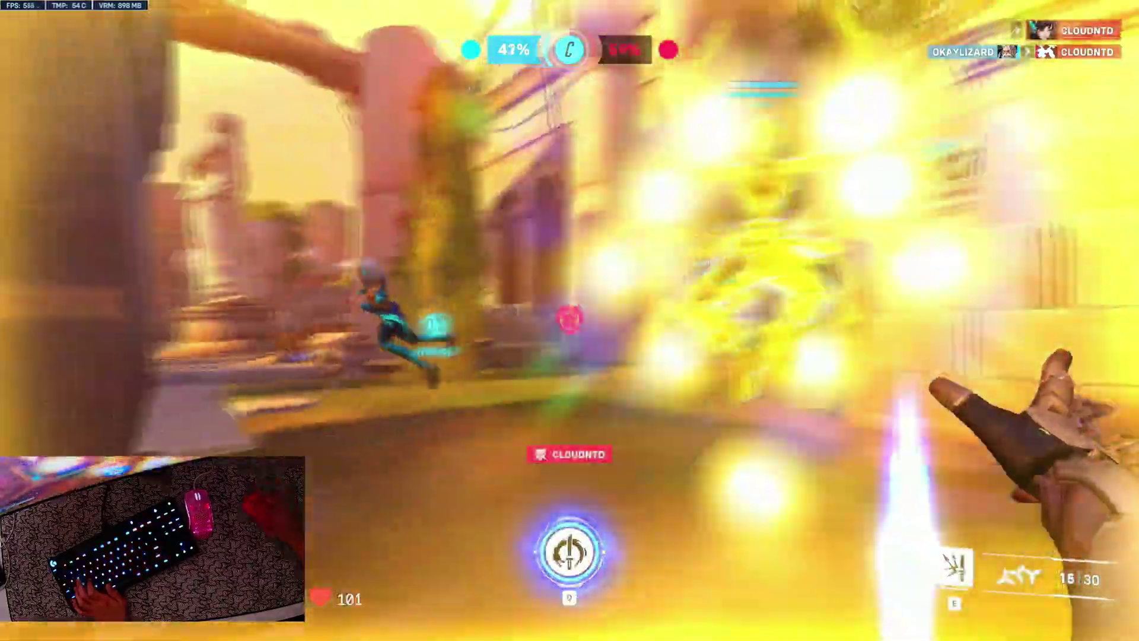
key("r")
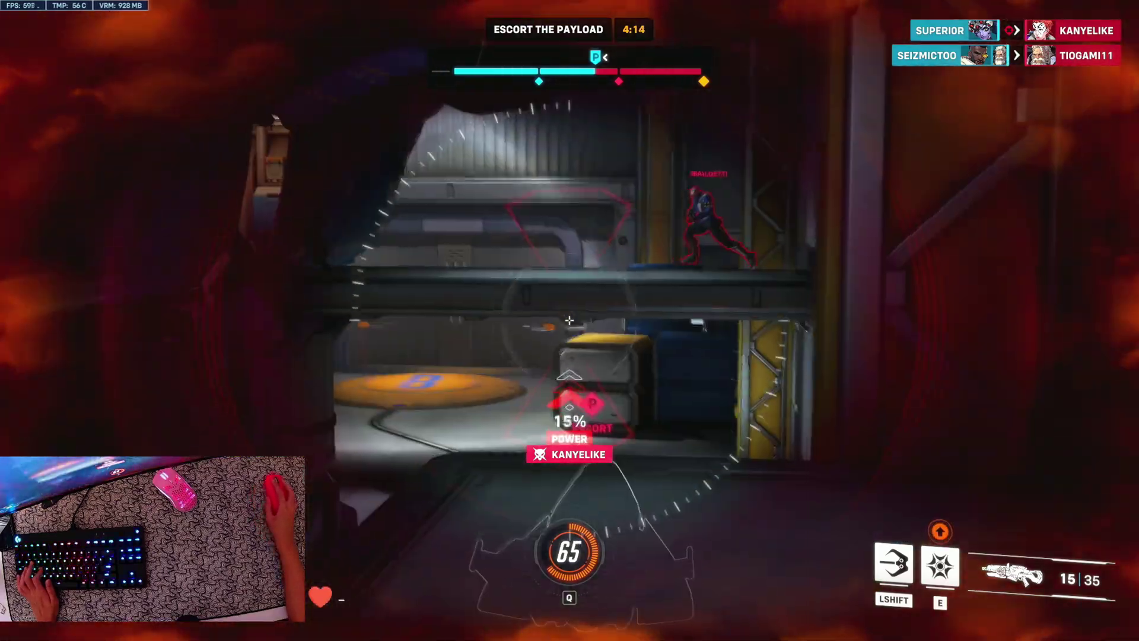
left_click(570, 321)
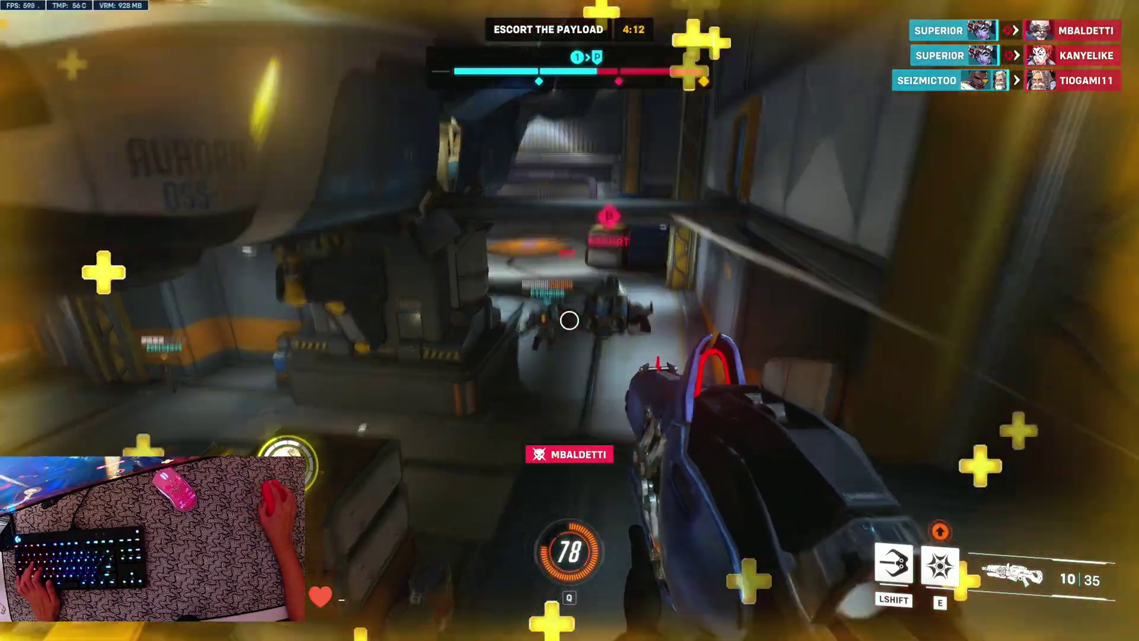